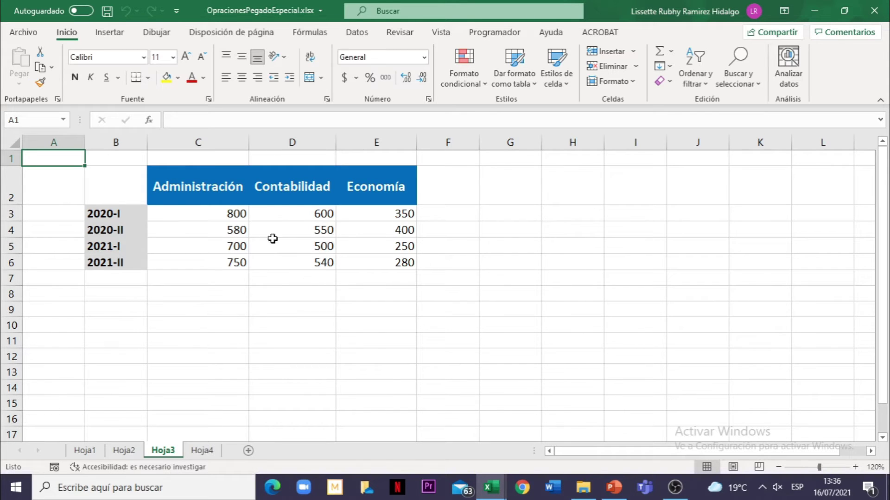
Select the department table range B2:E6, from the Administración header down to the totals row
{"action": "mouse_move", "coordinate": [134, 185]}
{"action": "left_mouse_down"}
{"action": "mouse_move", "coordinate": [368, 275]}
{"action": "mouse_move", "coordinate": [367, 241]}
{"action": "left_mouse_up"}
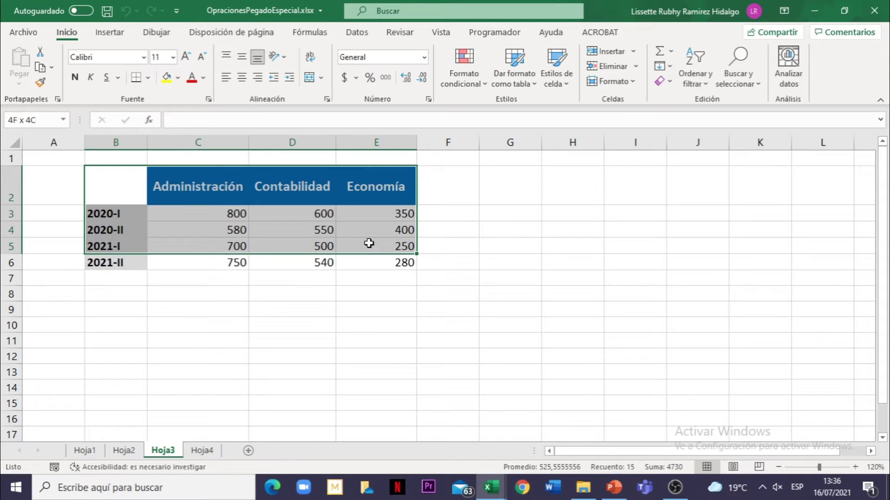
{"action": "left_click", "coordinate": [522, 251]}
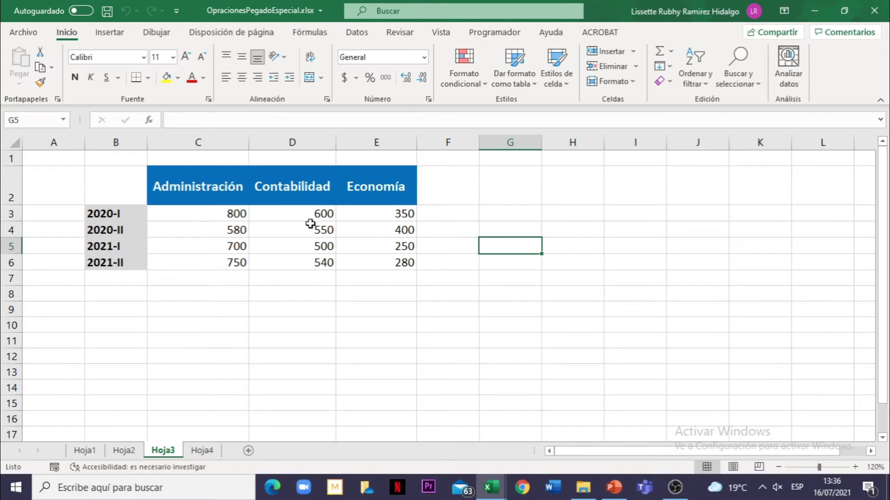
{"action": "left_click", "coordinate": [189, 185]}
{"action": "left_click_drag", "start_coordinate": [128, 179], "coordinate": [248, 196]}
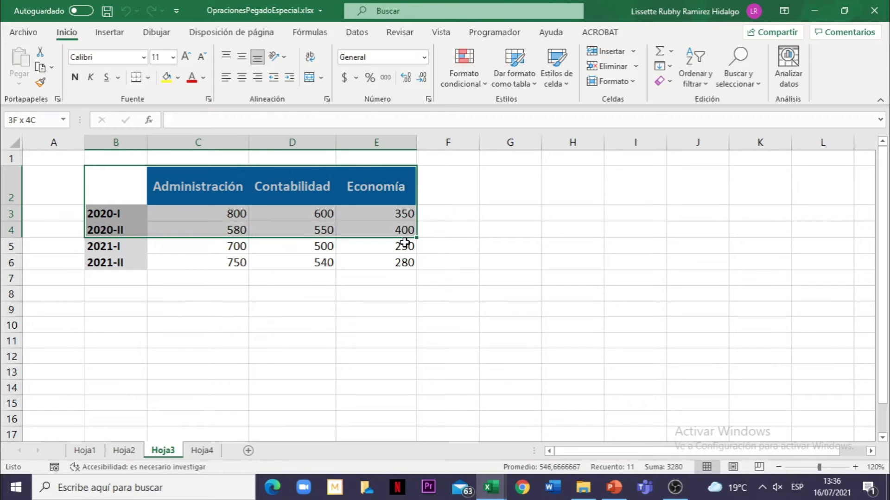
{"action": "mouse_move", "coordinate": [248, 196]}
{"action": "left_mouse_down"}
{"action": "mouse_move", "coordinate": [407, 272]}
{"action": "mouse_move", "coordinate": [407, 264]}
{"action": "left_mouse_up"}
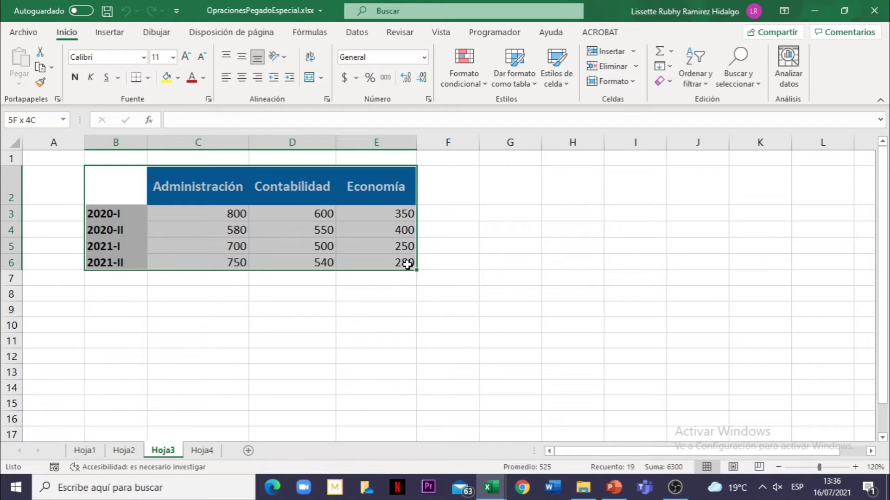
{"action": "left_click_drag", "start_coordinate": [406, 264], "coordinate": [407, 265]}
{"action": "key", "text": "Escape"}
Drag the B2:E6 table by its border and drop it at E9:H13
{"action": "left_click_drag", "start_coordinate": [259, 168], "coordinate": [260, 170]}
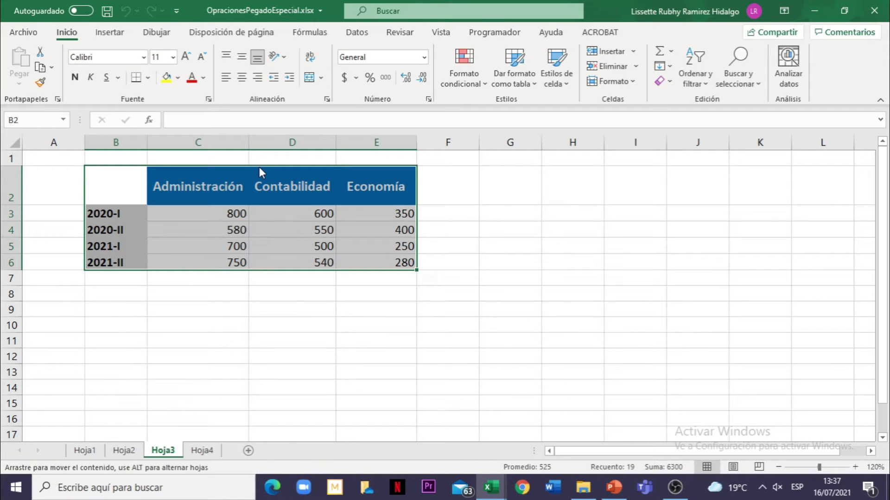
{"action": "mouse_move", "coordinate": [259, 170]}
{"action": "left_mouse_down"}
{"action": "mouse_move", "coordinate": [277, 338]}
{"action": "mouse_move", "coordinate": [407, 338]}
{"action": "left_mouse_up"}
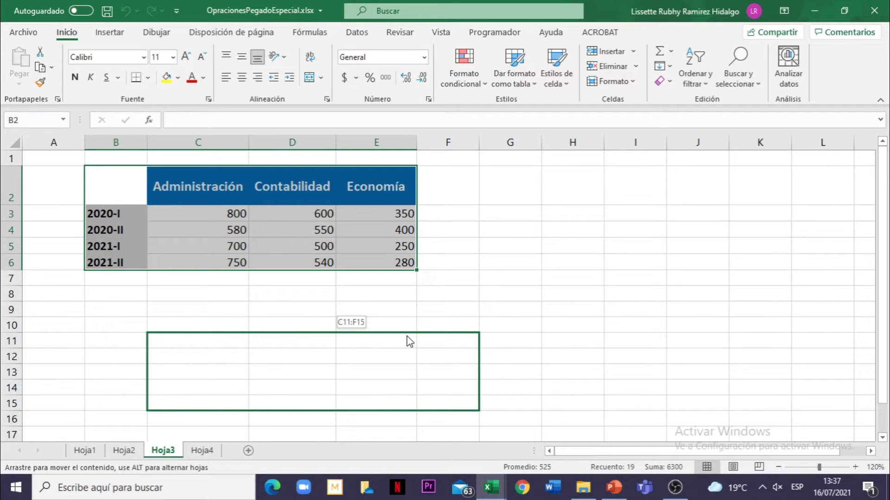
{"action": "mouse_move", "coordinate": [407, 338]}
{"action": "left_mouse_down"}
{"action": "mouse_move", "coordinate": [475, 331]}
{"action": "mouse_move", "coordinate": [482, 312]}
{"action": "left_mouse_up"}
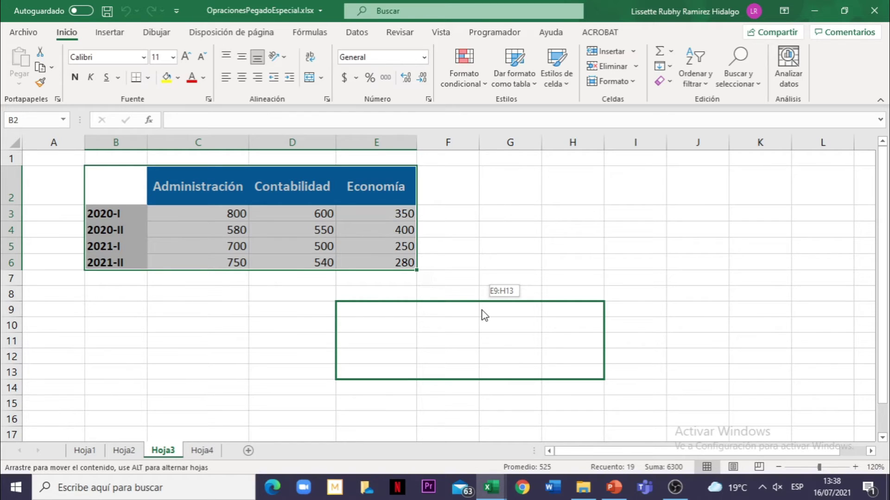
{"action": "left_click_drag", "start_coordinate": [482, 310], "coordinate": [481, 309]}
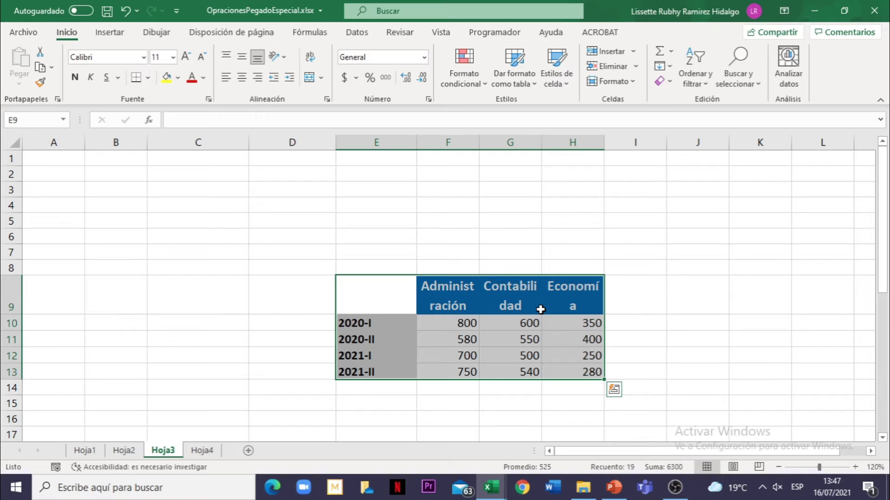
Scroll down and select the lower table range A21:D25
{"action": "left_click", "coordinate": [42, 312]}
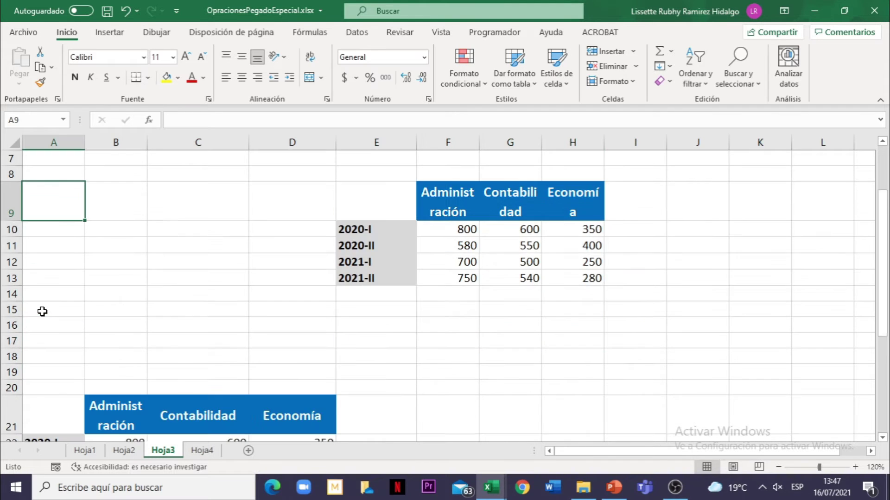
{"action": "scroll", "coordinate": [43, 312], "scroll_direction": "down", "scroll_amount": 2}
{"action": "scroll", "coordinate": [42, 312], "scroll_direction": "down", "scroll_amount": 1}
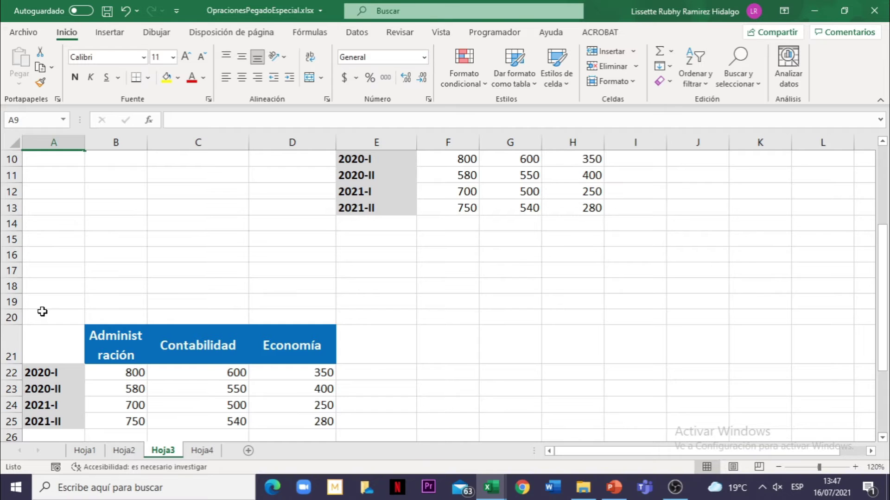
{"action": "scroll", "coordinate": [42, 312], "scroll_direction": "down", "scroll_amount": 1}
{"action": "scroll", "coordinate": [42, 312], "scroll_direction": "down", "scroll_amount": 1}
{"action": "scroll", "coordinate": [42, 312], "scroll_direction": "down", "scroll_amount": 1}
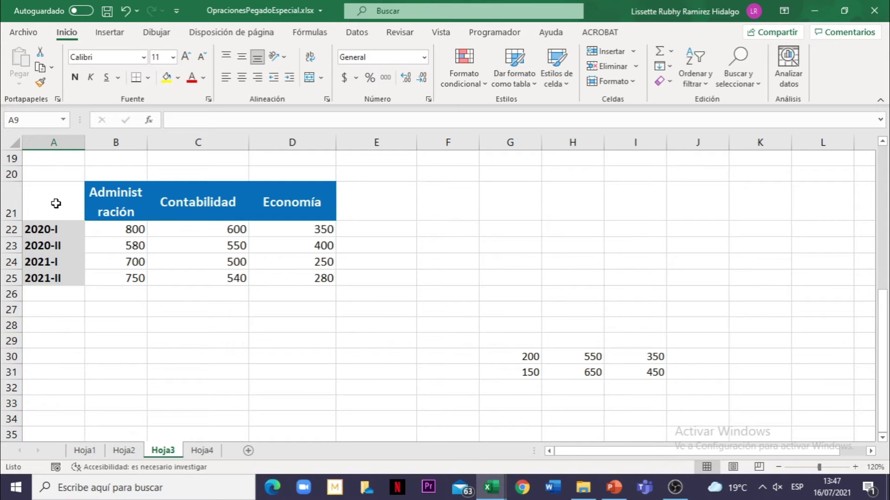
{"action": "mouse_move", "coordinate": [54, 204]}
{"action": "left_mouse_down"}
{"action": "mouse_move", "coordinate": [307, 273]}
{"action": "mouse_move", "coordinate": [307, 284]}
{"action": "left_mouse_up"}
{"action": "key", "text": "ctrl+c"}
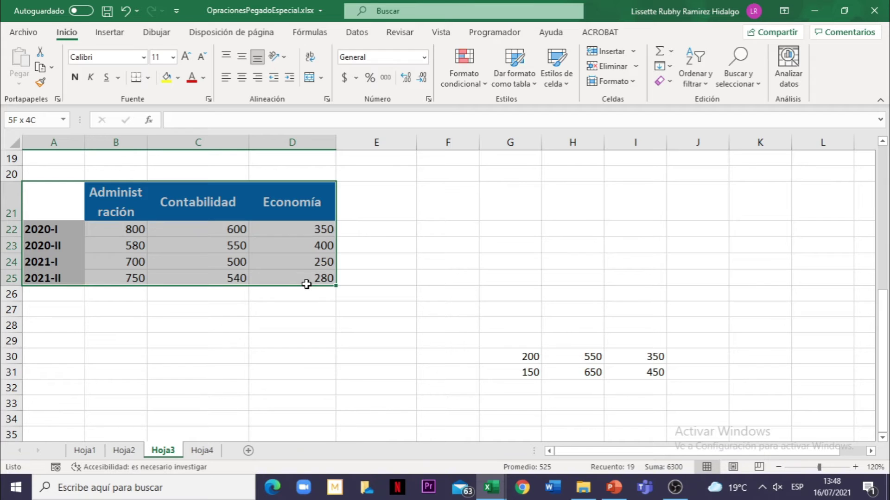
{"action": "left_click_drag", "start_coordinate": [306, 285], "coordinate": [307, 285]}
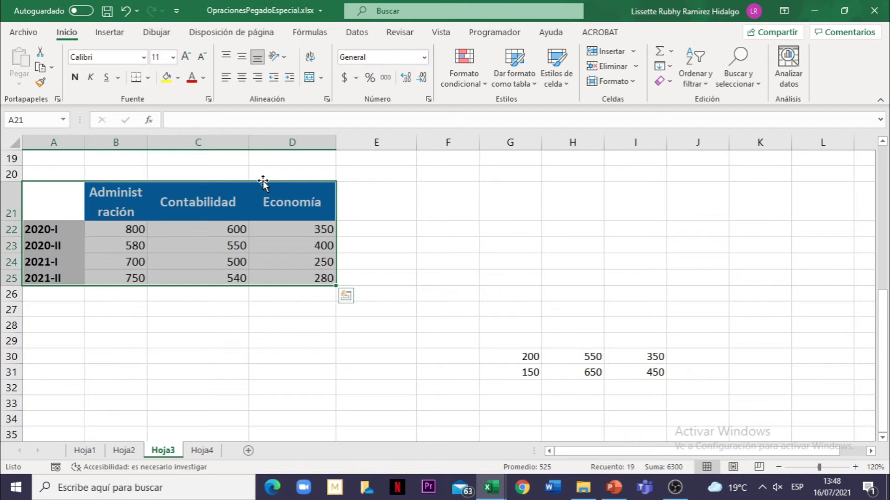
Drop the A21:D25 table onto G29:J33, accepting the replace-existing-data warning
{"action": "mouse_move", "coordinate": [263, 183]}
{"action": "left_mouse_down"}
{"action": "mouse_move", "coordinate": [642, 369]}
{"action": "mouse_move", "coordinate": [690, 347]}
{"action": "left_mouse_up"}
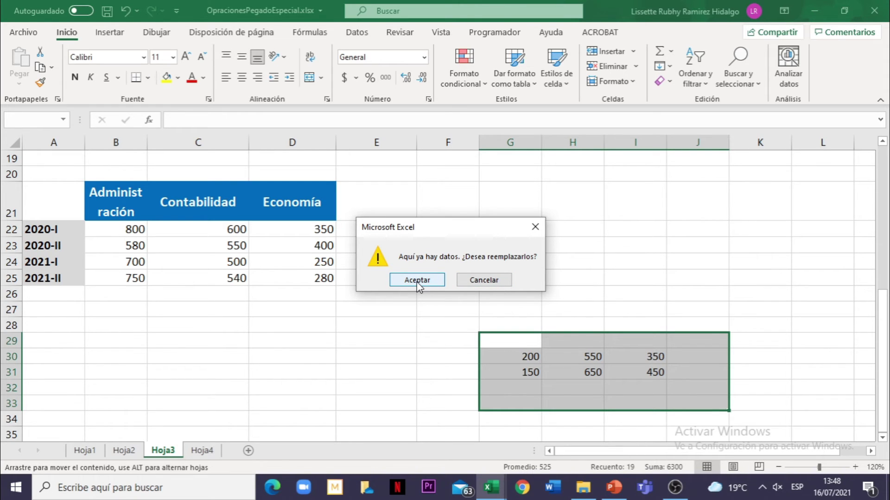
{"action": "left_click", "coordinate": [418, 281]}
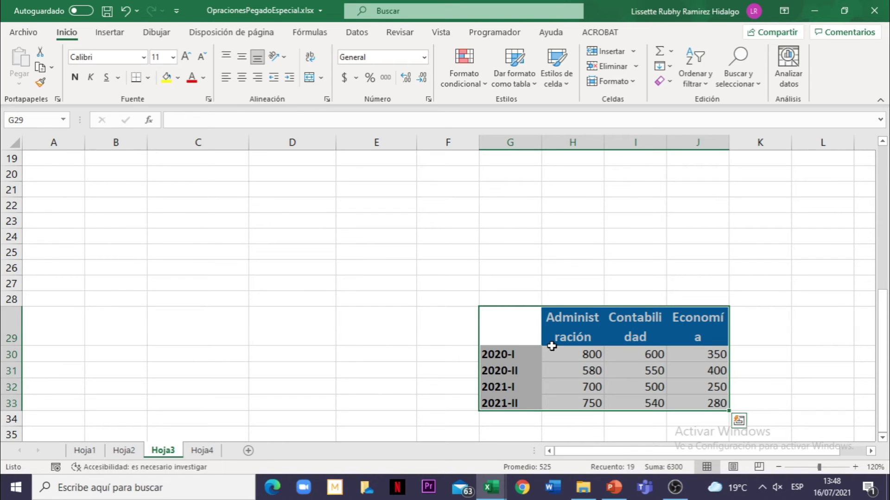
{"action": "key", "text": "Escape"}
{"action": "key", "text": "ctrl+v"}
{"action": "left_click", "coordinate": [345, 295]}
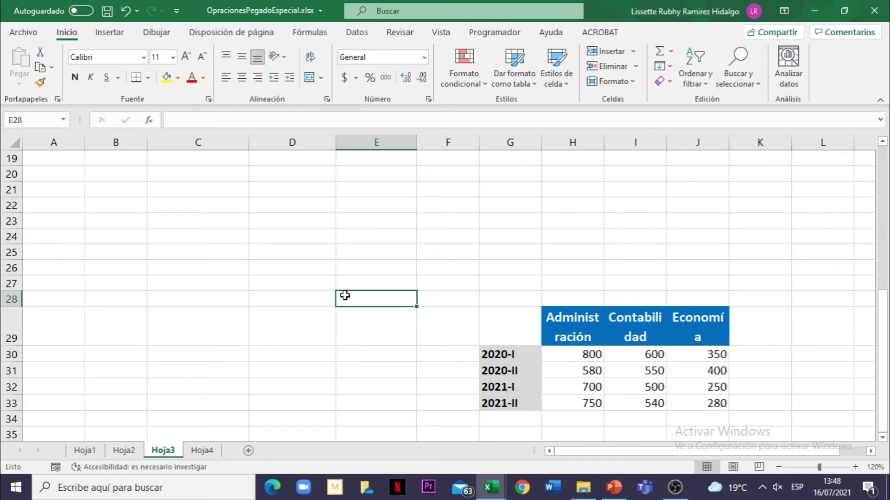
Select G29:J33 and Alt-drag it onto the Hoja4 sheet tab
{"action": "mouse_move", "coordinate": [515, 315]}
{"action": "left_mouse_down"}
{"action": "mouse_move", "coordinate": [627, 328]}
{"action": "mouse_move", "coordinate": [696, 398]}
{"action": "left_mouse_up"}
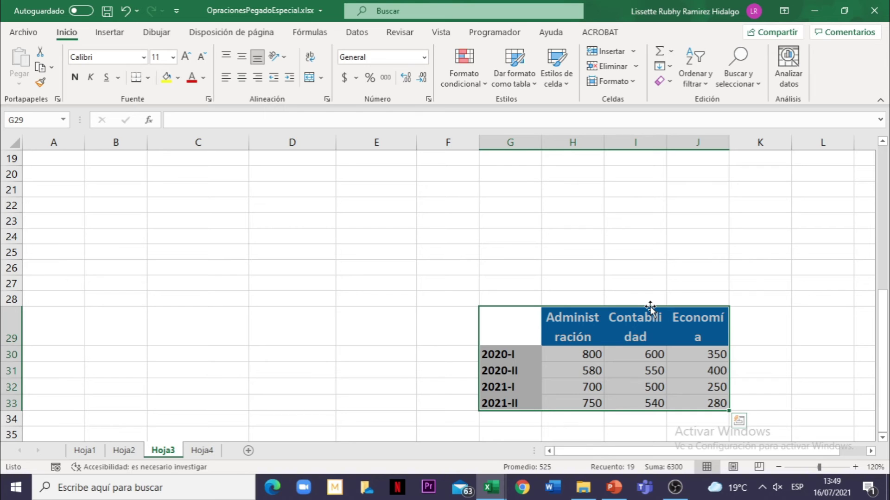
{"action": "left_click_drag", "start_coordinate": [650, 306], "coordinate": [651, 310]}
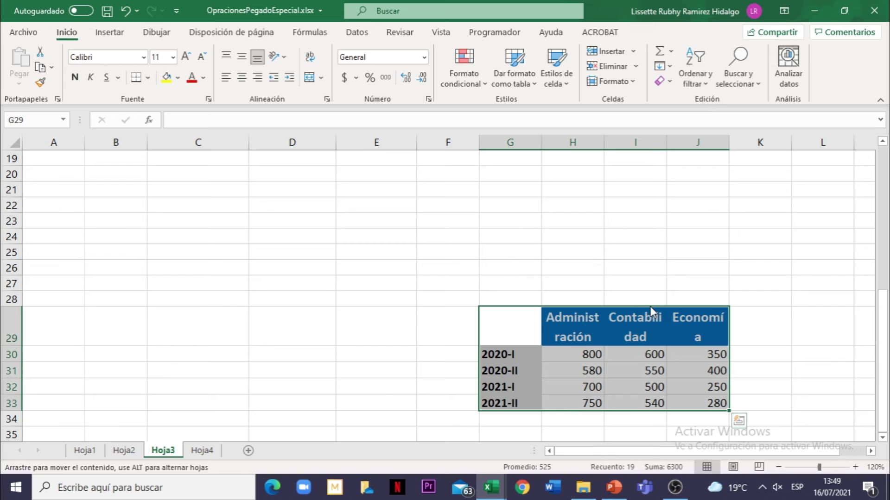
{"action": "key", "text": "alt"}
{"action": "left_click_drag", "start_coordinate": [650, 308], "coordinate": [475, 321]}
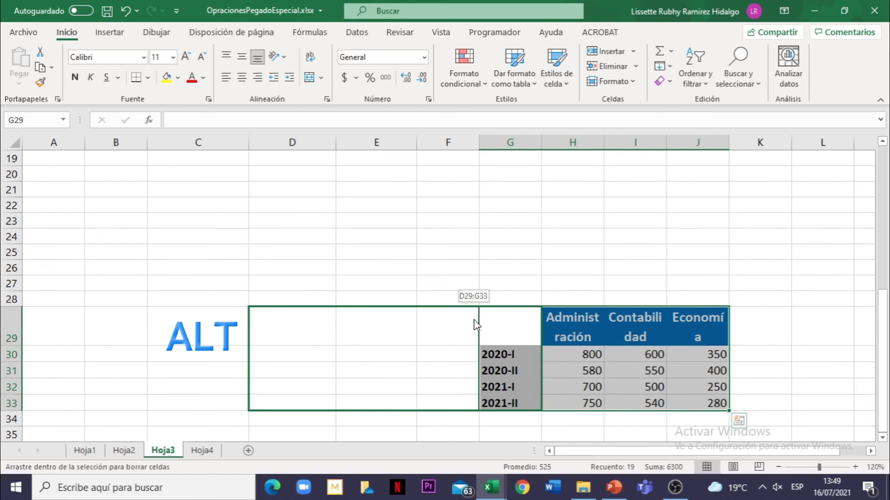
{"action": "left_click_drag", "start_coordinate": [474, 321], "coordinate": [204, 454]}
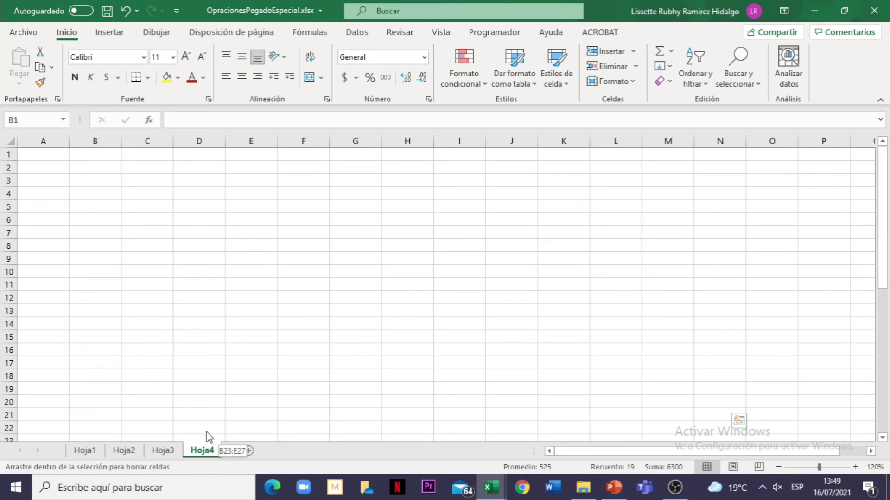
Drop the table at B1:E5 on Hoja4, then view Hoja3's emptied G29:J33
{"action": "left_click_drag", "start_coordinate": [205, 451], "coordinate": [207, 166]}
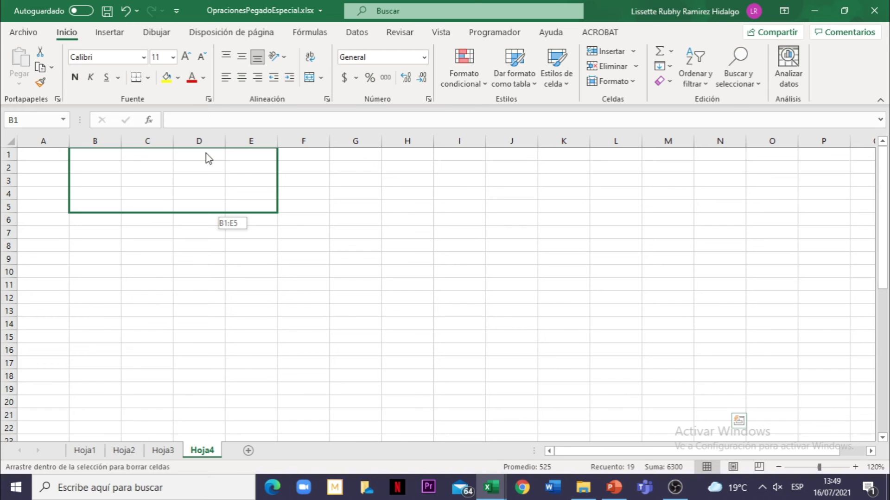
{"action": "left_click_drag", "start_coordinate": [208, 159], "coordinate": [205, 153]}
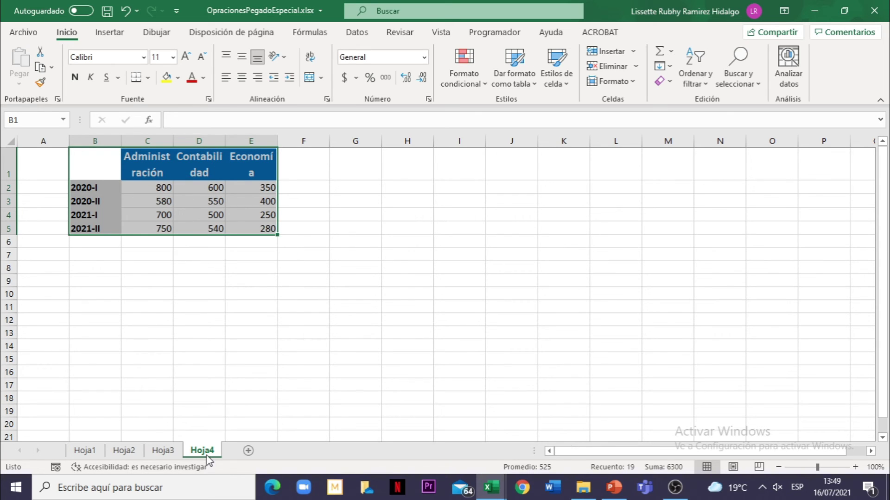
{"action": "left_click", "coordinate": [163, 452]}
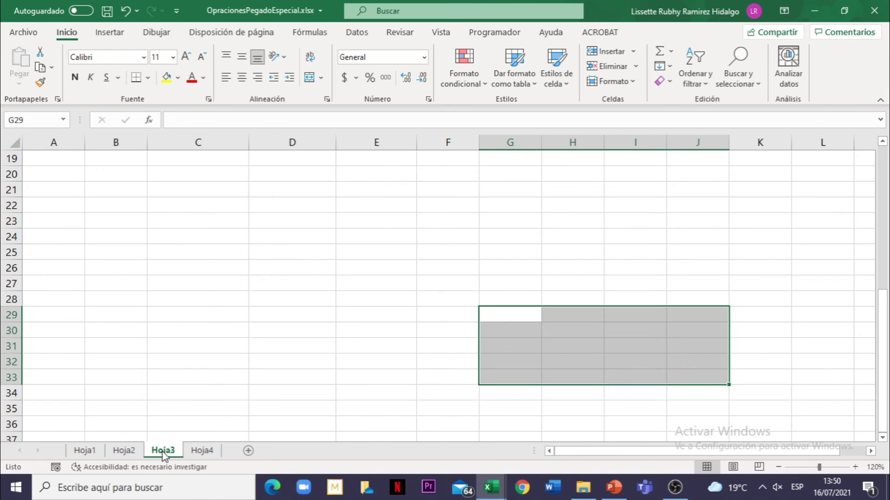
Return to Hoja4, deselect the moved table, and open the Archivo backstage view
{"action": "left_click", "coordinate": [616, 268]}
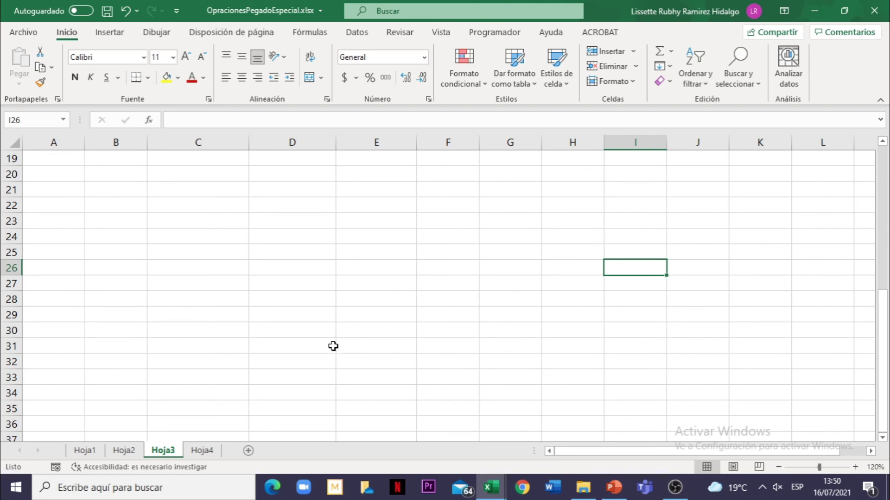
{"action": "left_click", "coordinate": [202, 450]}
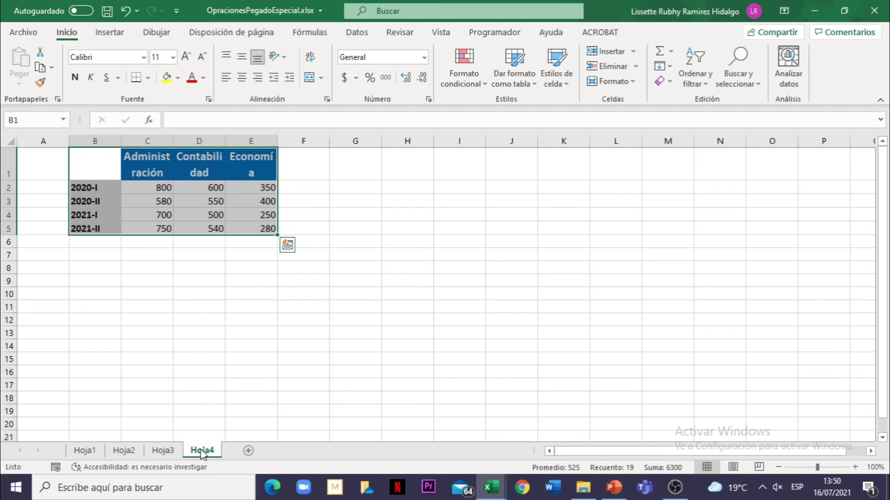
{"action": "left_click", "coordinate": [302, 307]}
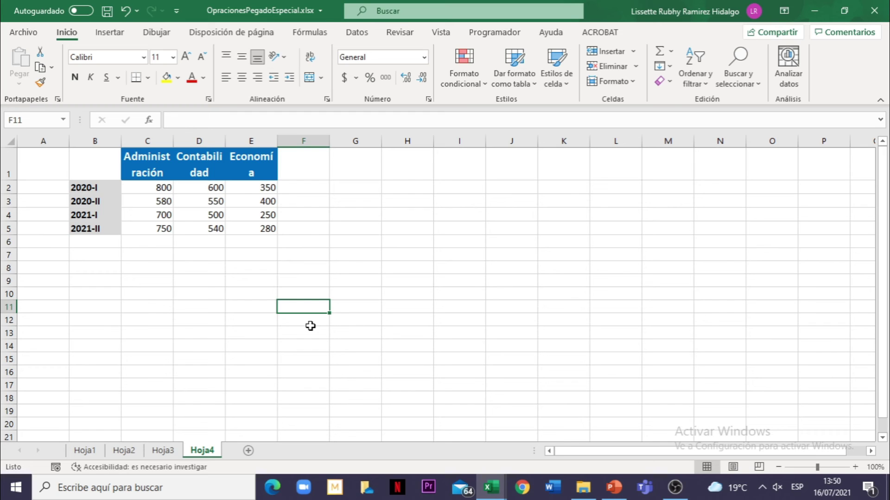
{"action": "left_click", "coordinate": [29, 33]}
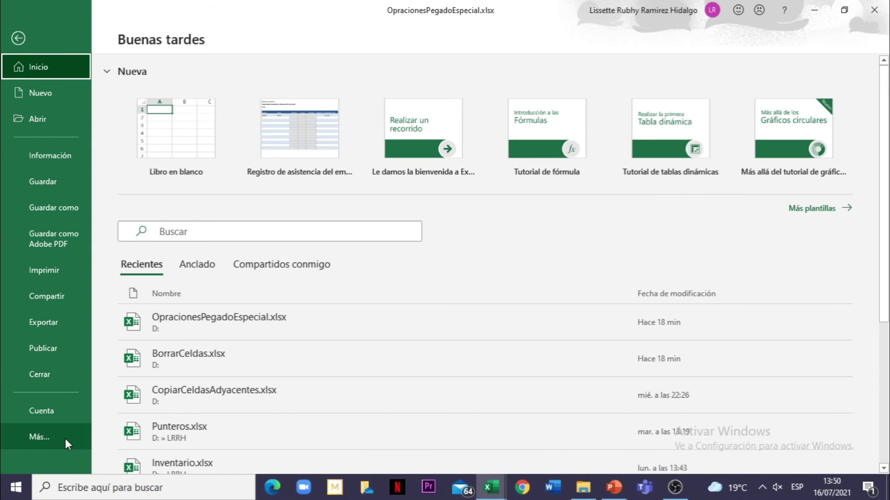
Check 'Permitir arrastrar y colocar' in Opciones > Avanzadas, cancel unchanged, then select I7
{"action": "left_click", "coordinate": [81, 437]}
{"action": "left_click", "coordinate": [143, 444]}
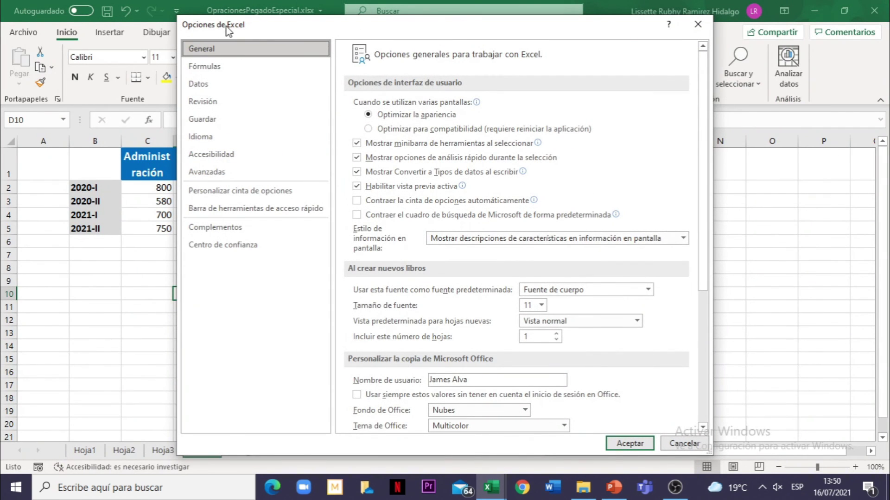
{"action": "left_click", "coordinate": [227, 174]}
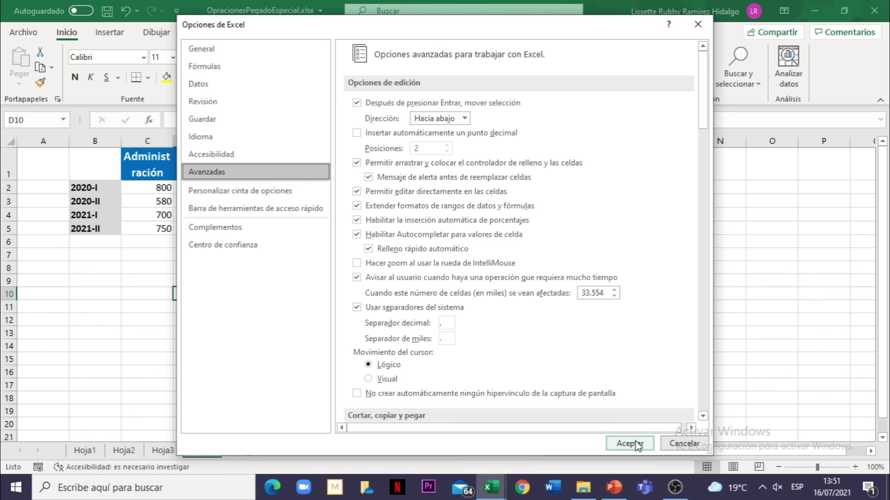
{"action": "left_click", "coordinate": [683, 444]}
{"action": "left_click", "coordinate": [465, 254]}
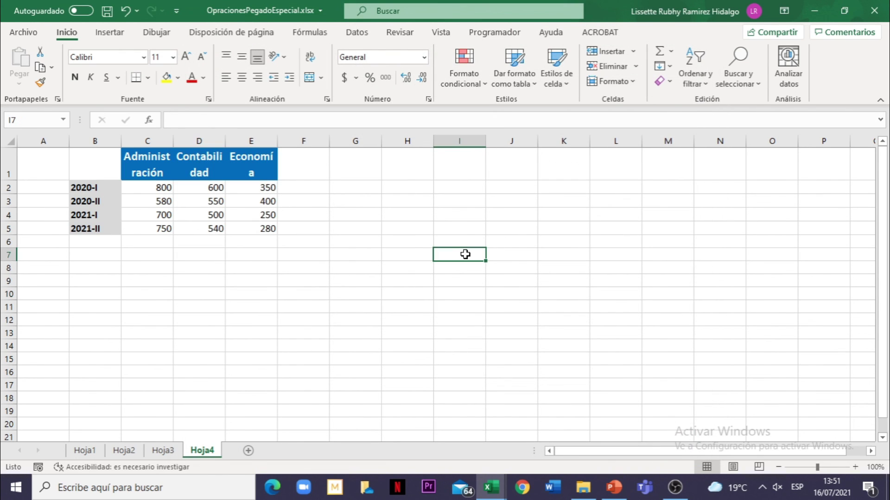